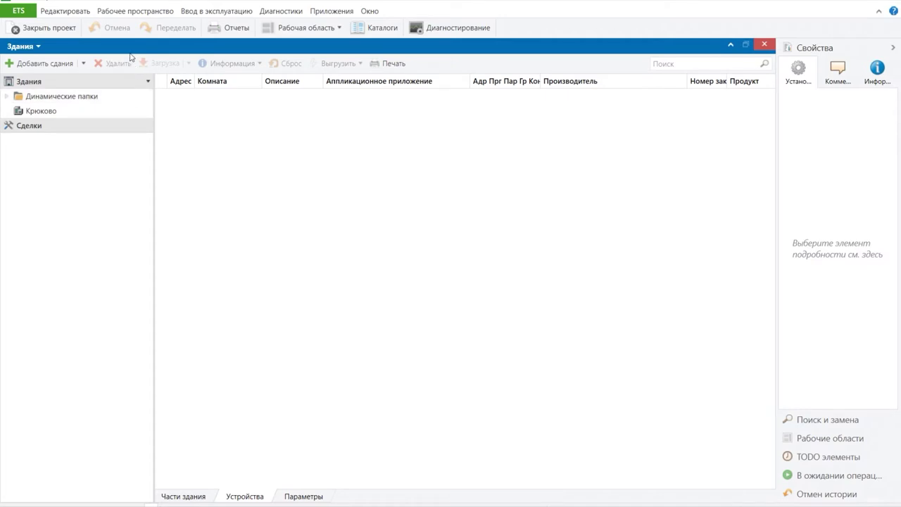
- Open a new Устройства (Devices) panel in the workspace
left_click(134, 12)
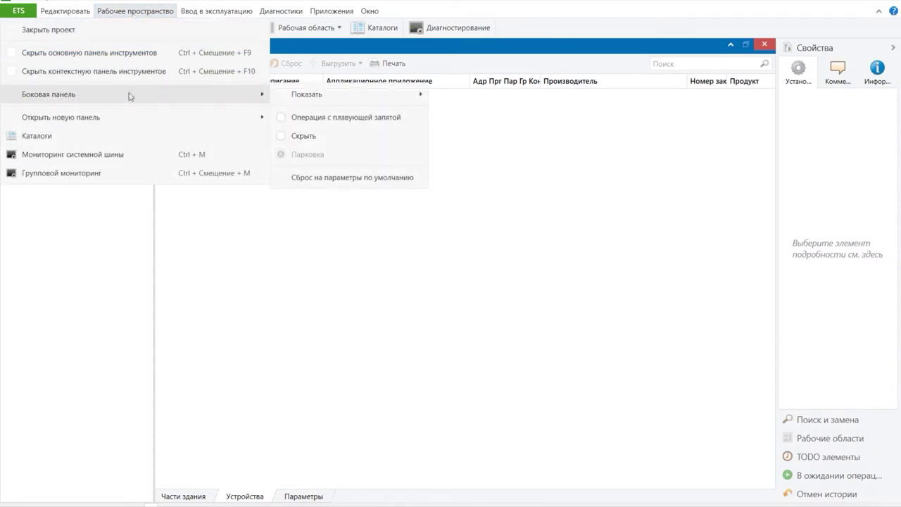
mouse_move(131, 124)
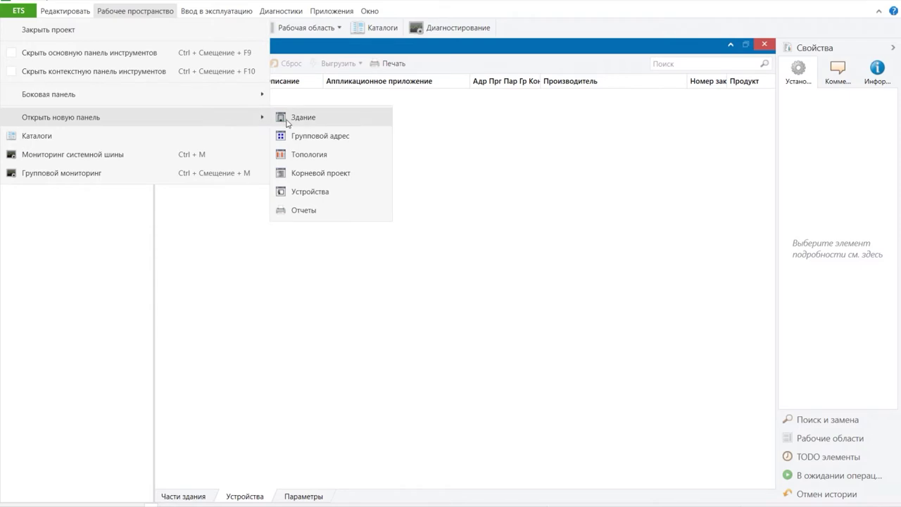
left_click(313, 194)
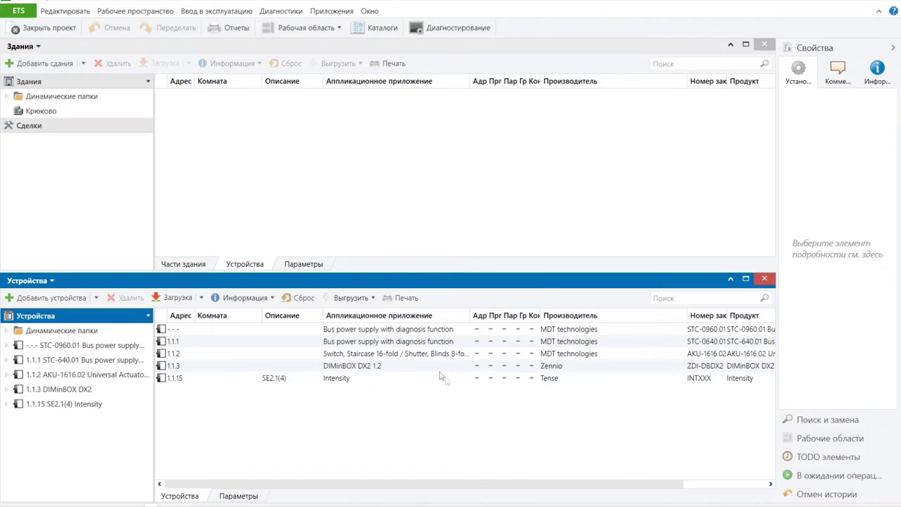
- Expand the dynamic folders of the Устройства panel and review the devices in each of the four predefined folders
left_click(84, 331)
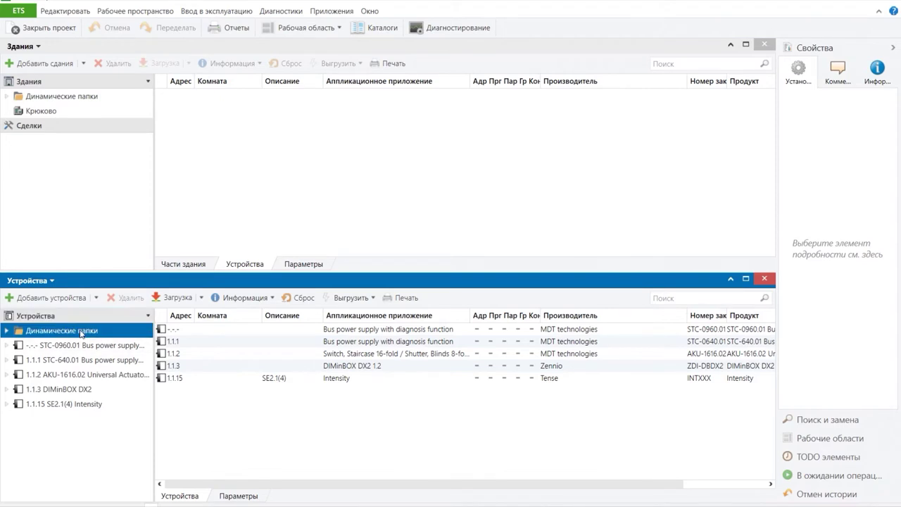
left_click(9, 331)
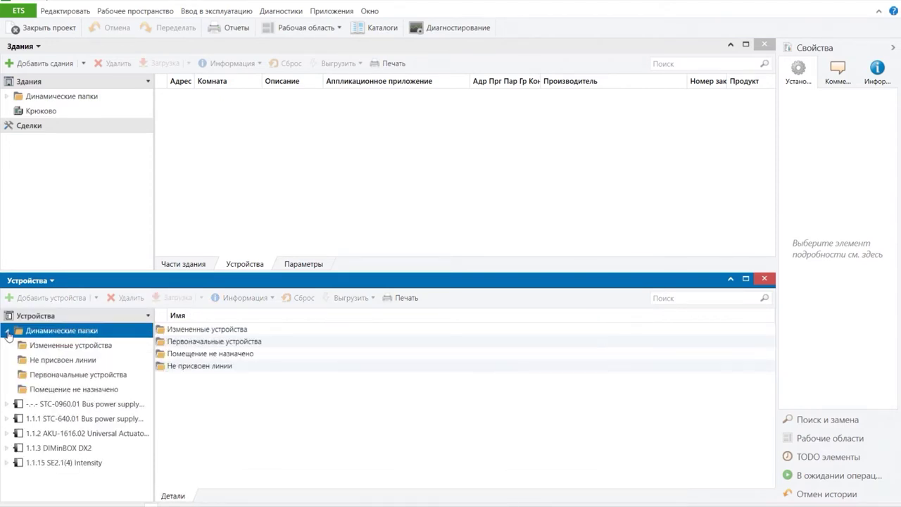
left_click(62, 345)
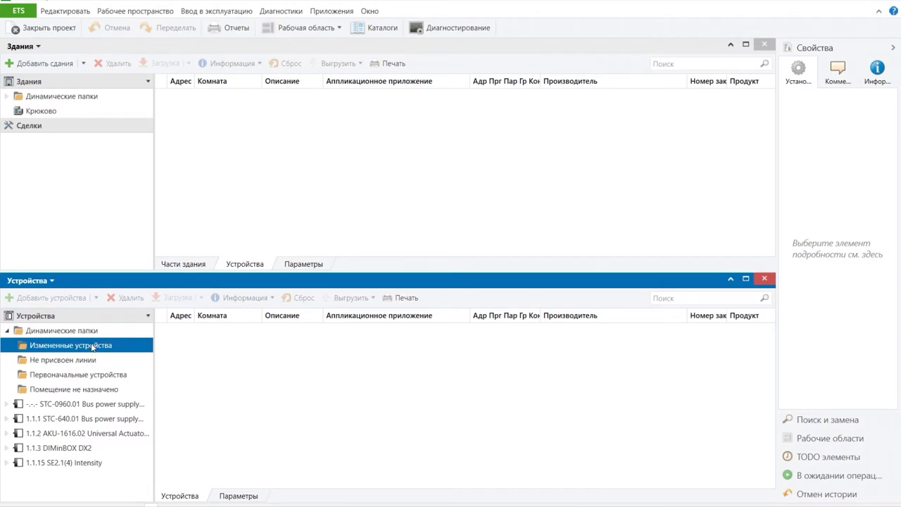
left_click(73, 363)
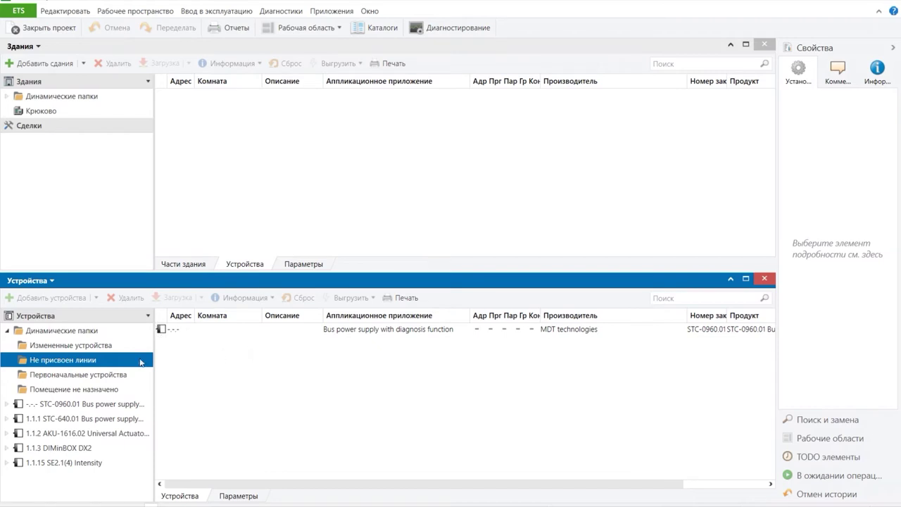
left_click(53, 376)
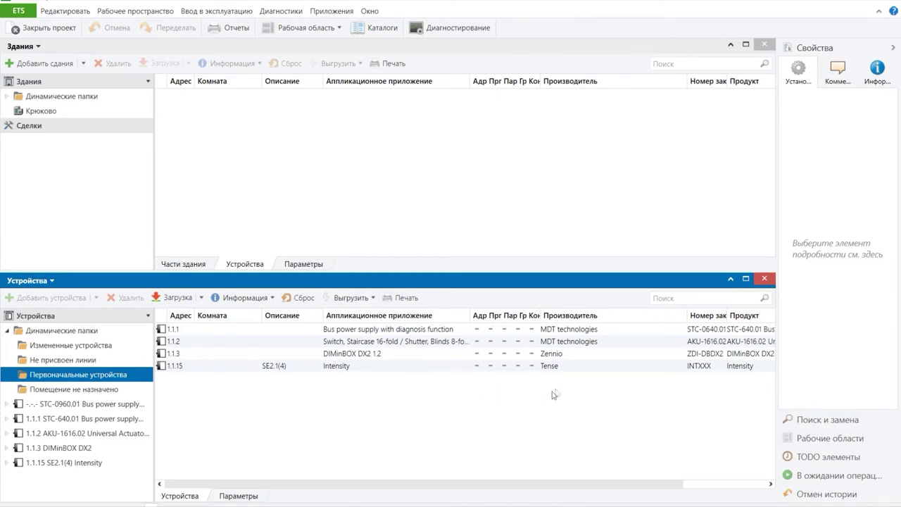
left_click(74, 389)
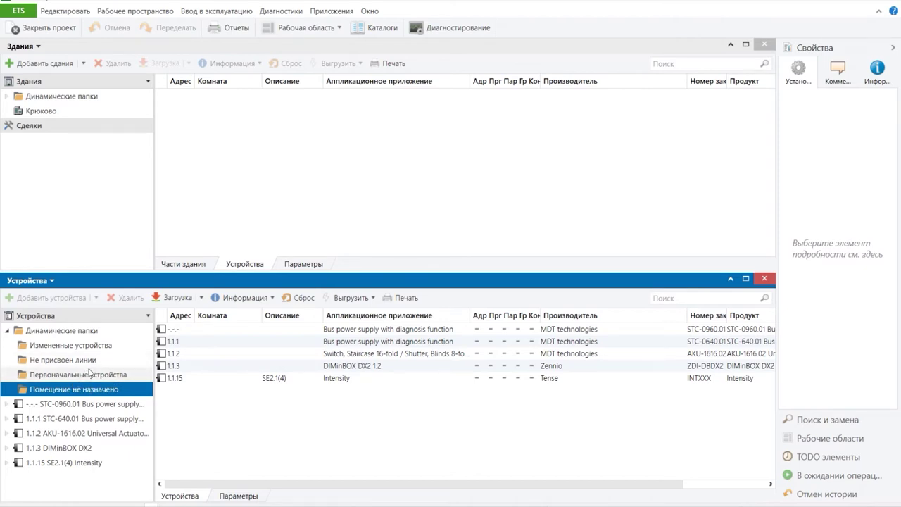
- Create a dynamic folder named Test for devices, with the criterion Производитель (Manufacturer) Содержит (contains) MDT
left_click(62, 330)
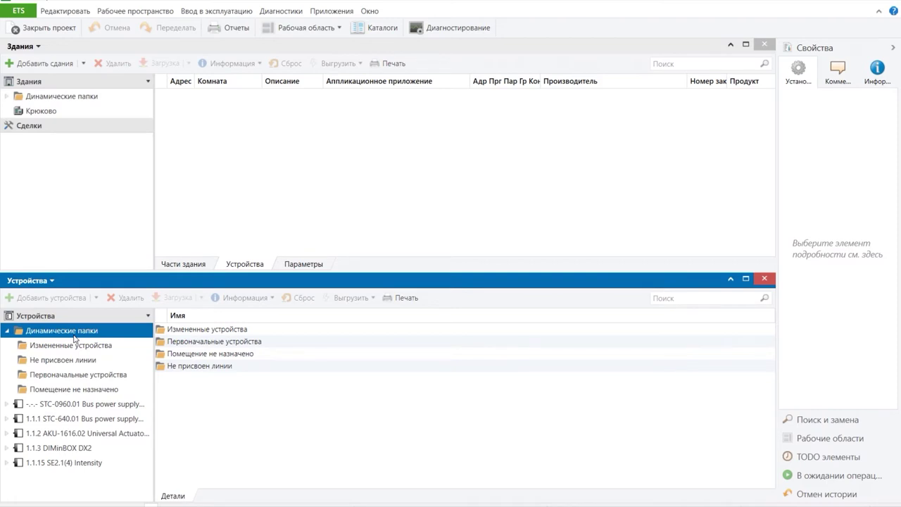
right_click(74, 336)
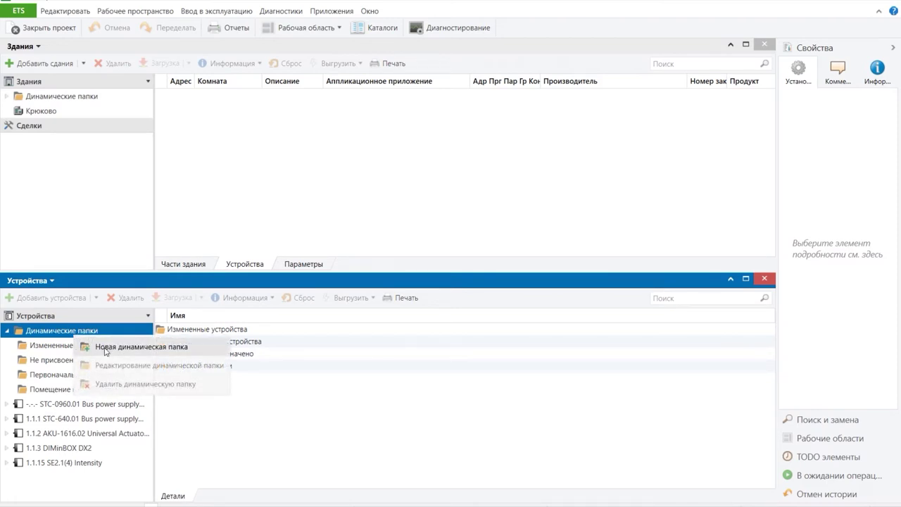
left_click(105, 348)
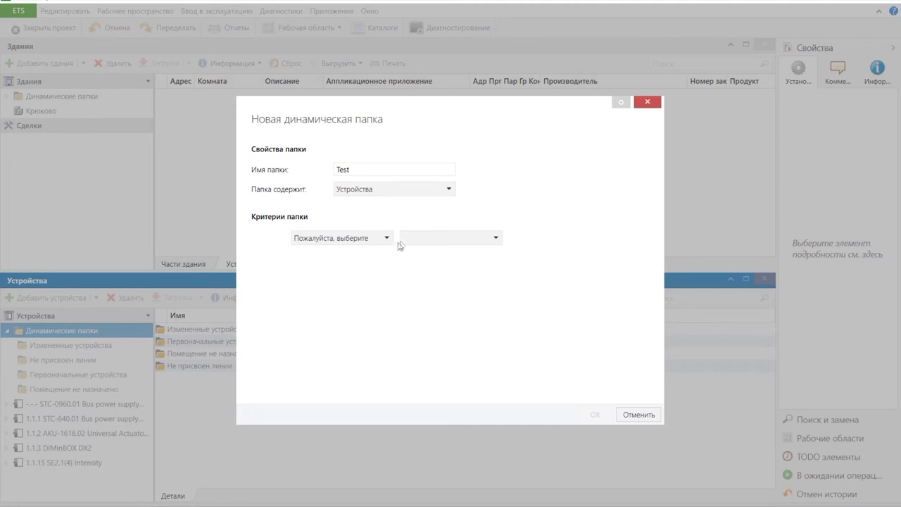
left_click(375, 240)
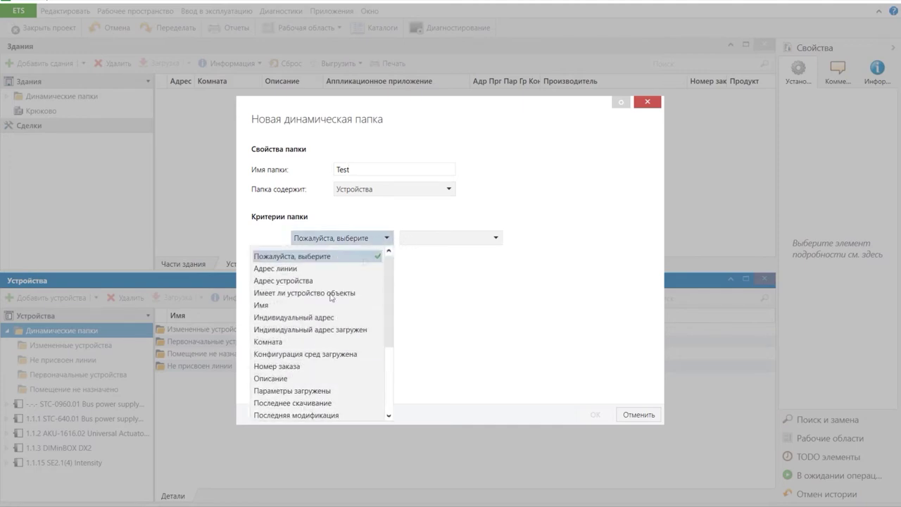
scroll(287, 387, "down", 2)
left_click(283, 390)
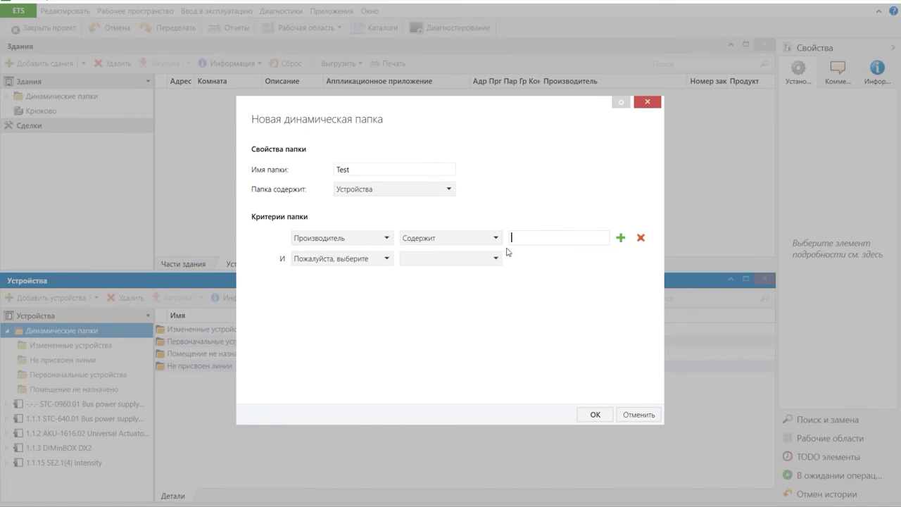
type("MDT")
left_click(595, 414)
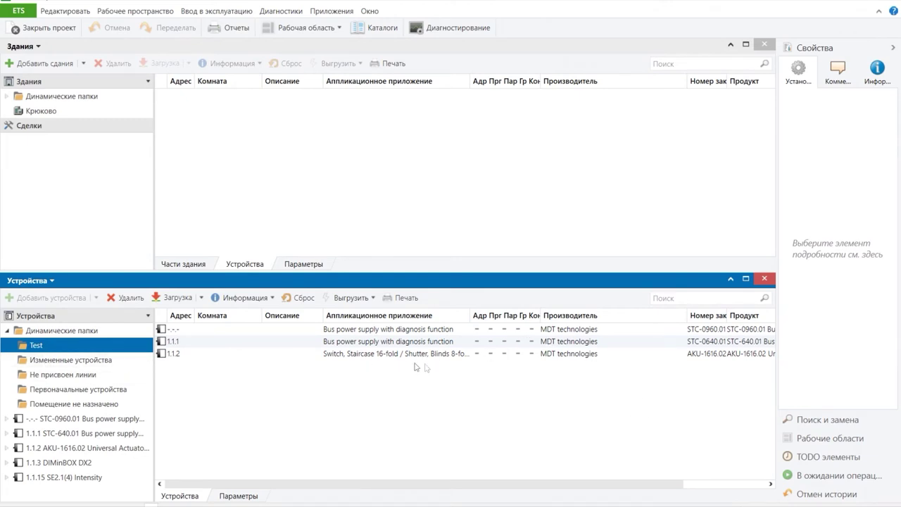
- Add a Топология (Topology) panel to the workspace below the Устройства panel
left_click(285, 31)
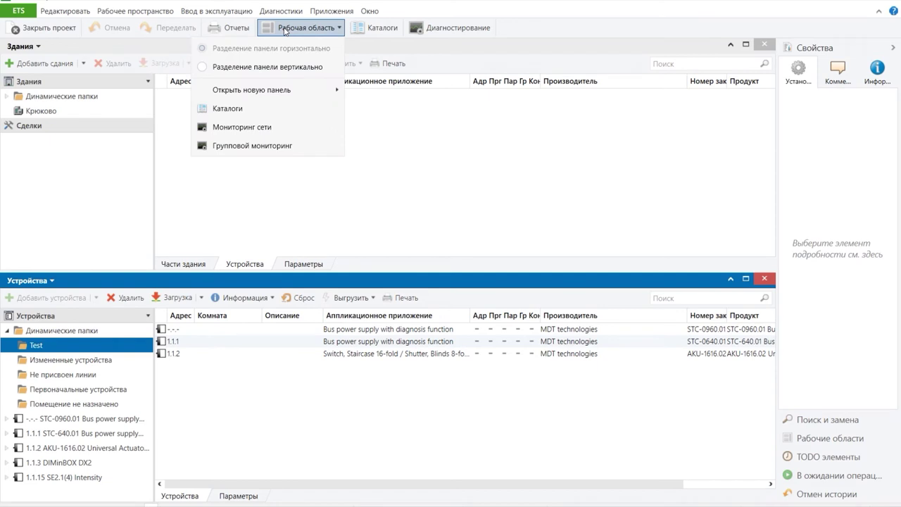
mouse_move(285, 89)
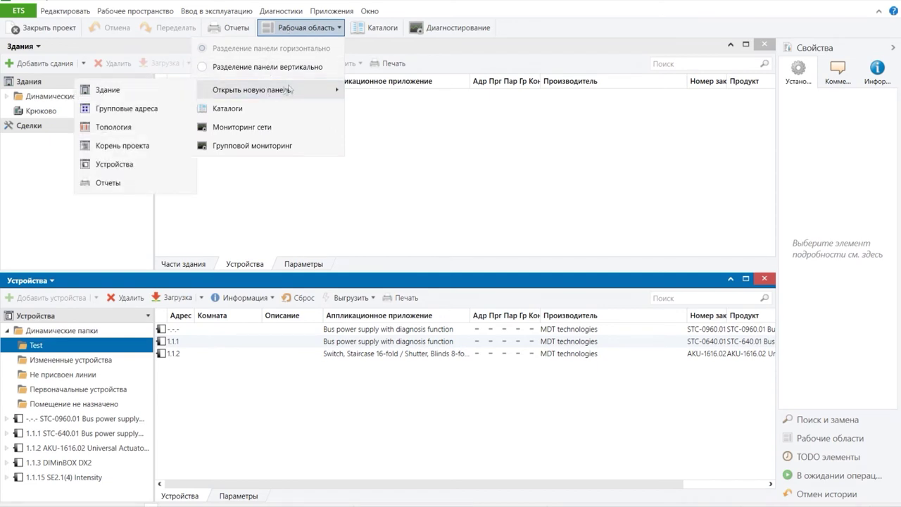
left_click(119, 127)
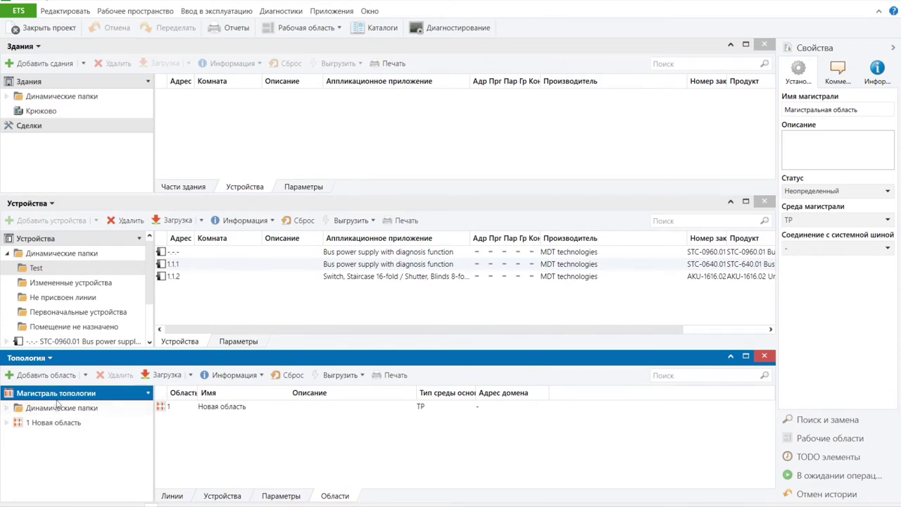
- Expand area 1 Новая область and line 1.1 Новая линия down to their devices, and maximize the Топология panel
left_click(48, 424)
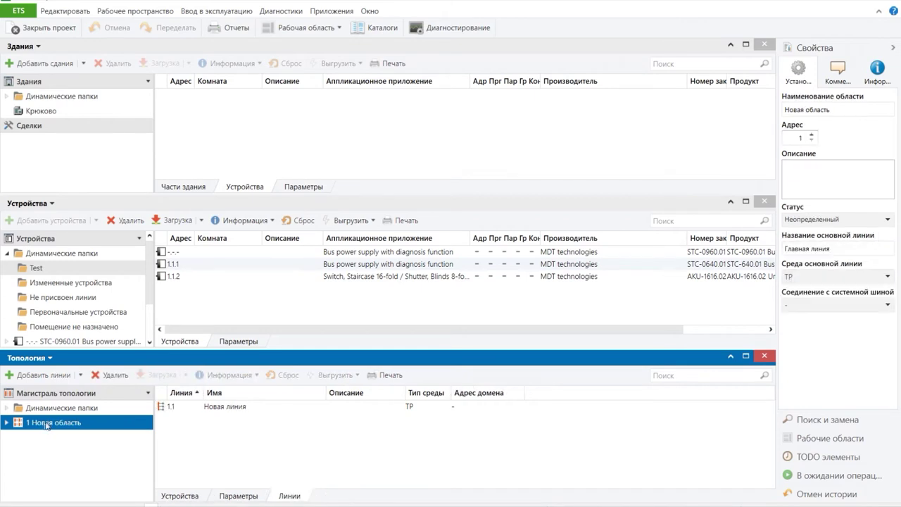
left_click(6, 424)
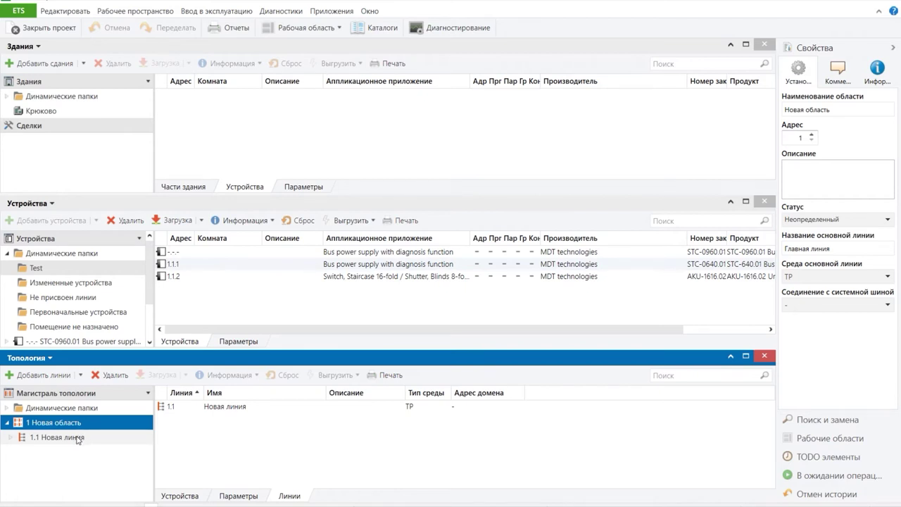
left_click(11, 437)
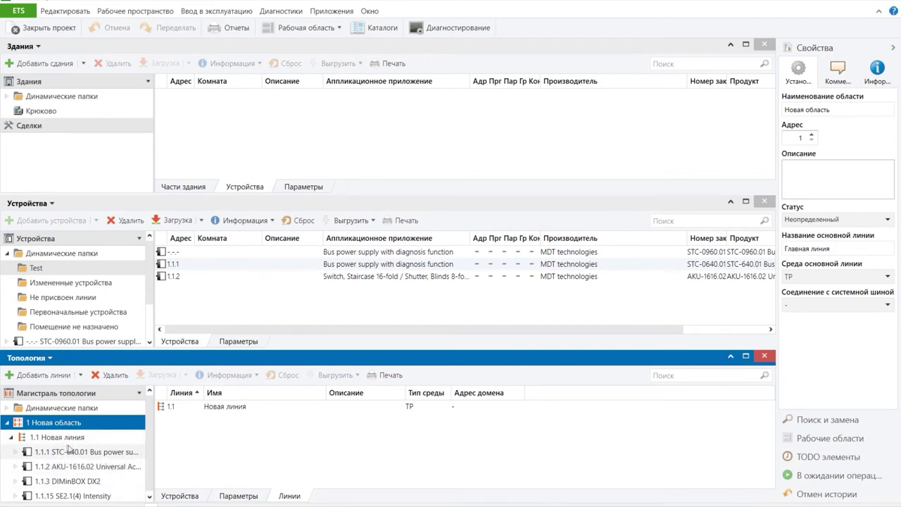
left_click(747, 357)
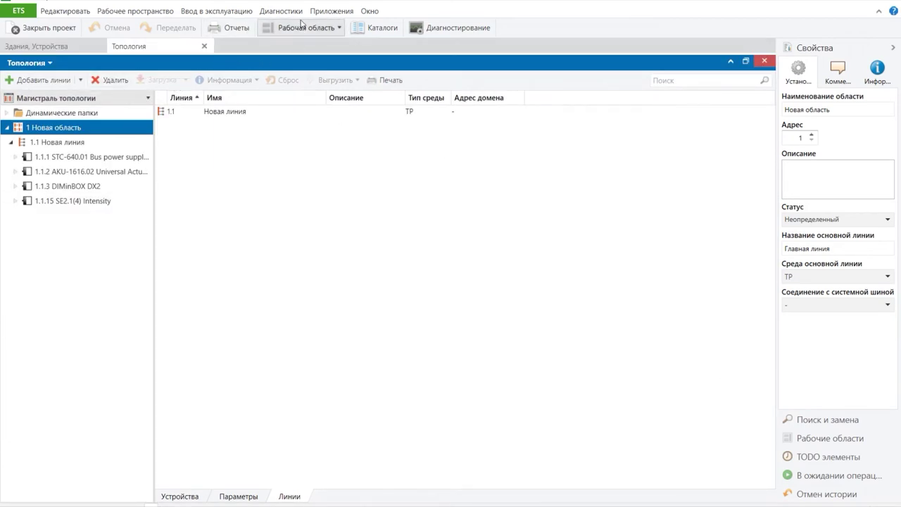
- Open a new Групповые адреса (Group addresses) panel alongside the topology
left_click(302, 26)
mouse_move(264, 89)
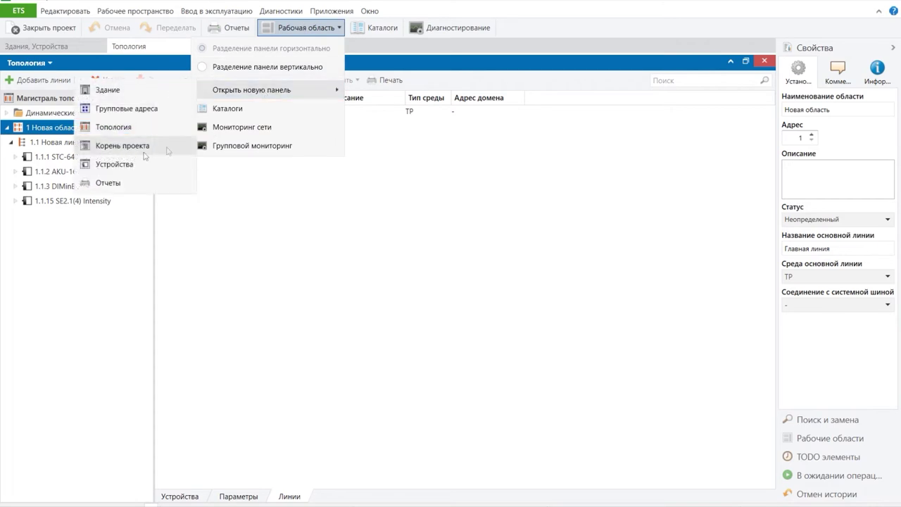
left_click(117, 110)
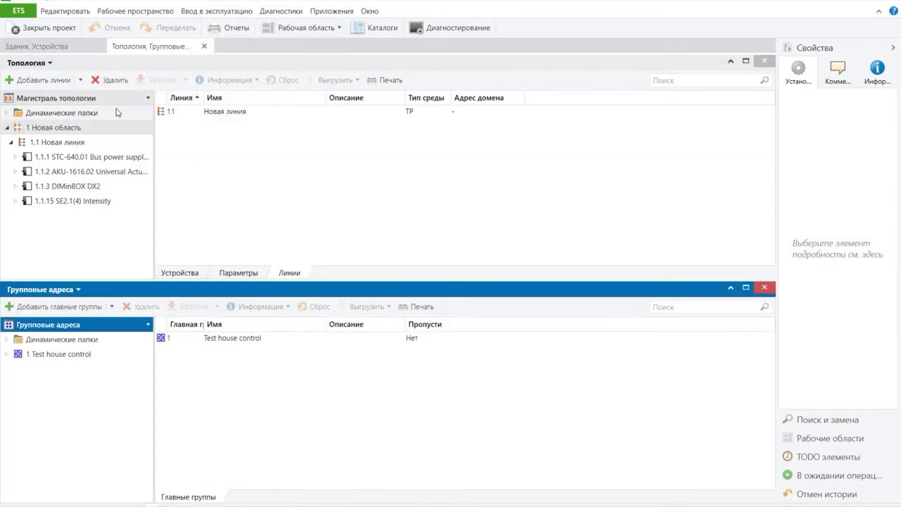
- Expand main group 1 Test house control and review its middle groups and the group addresses in 1/0 General
left_click(7, 354)
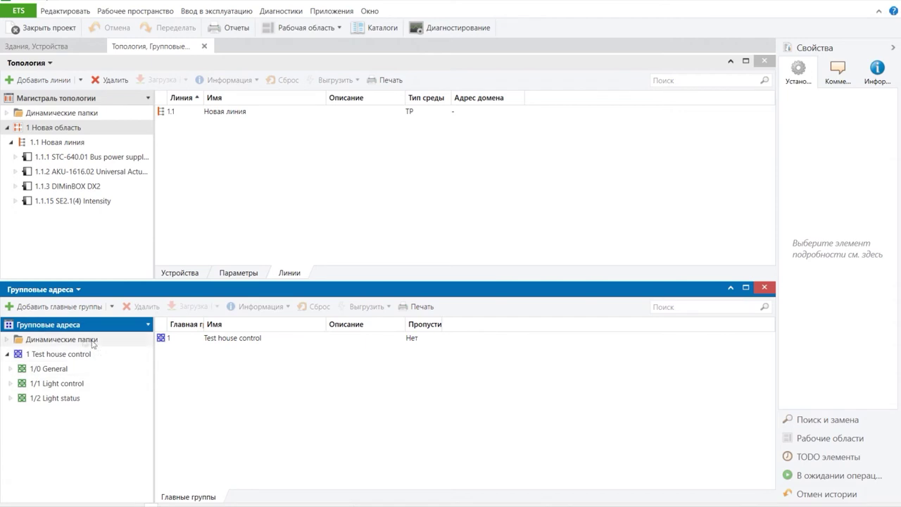
left_click(70, 355)
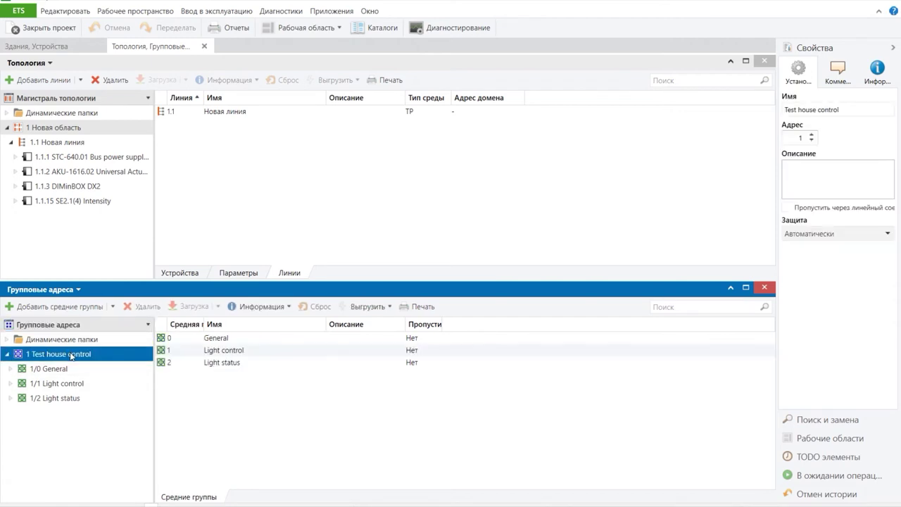
left_click(61, 369)
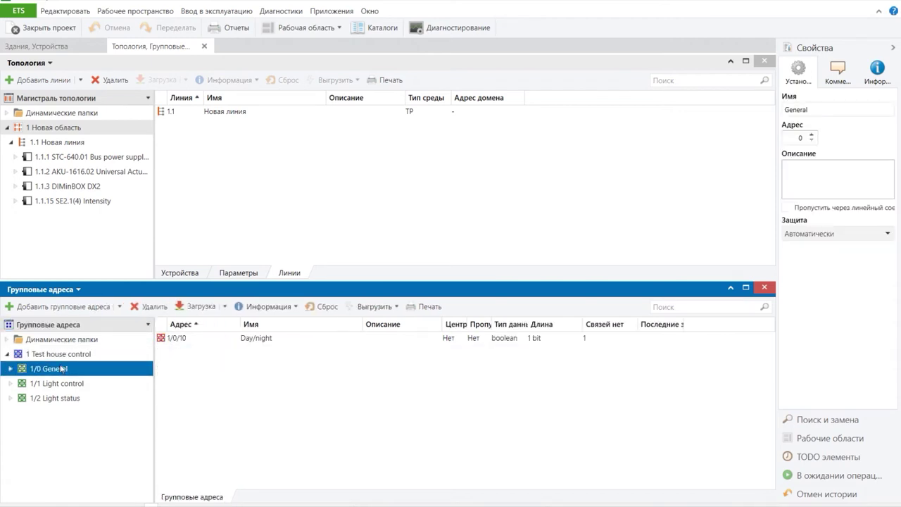
left_click(68, 356)
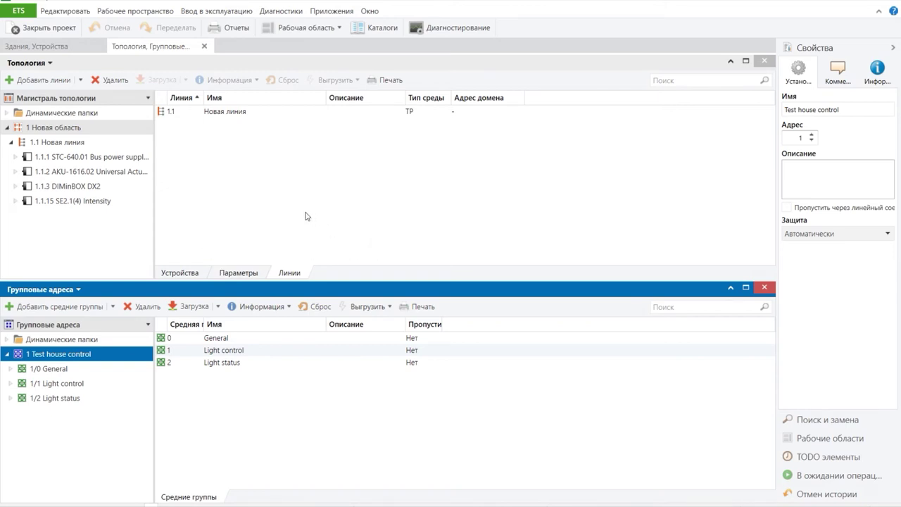
- Open a second Топология panel and maximize it
left_click(310, 28)
mouse_move(275, 95)
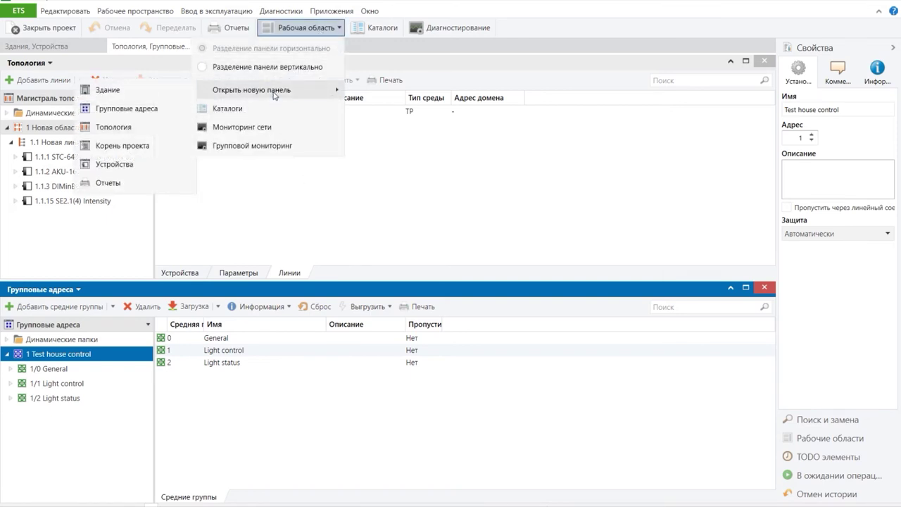
left_click(131, 127)
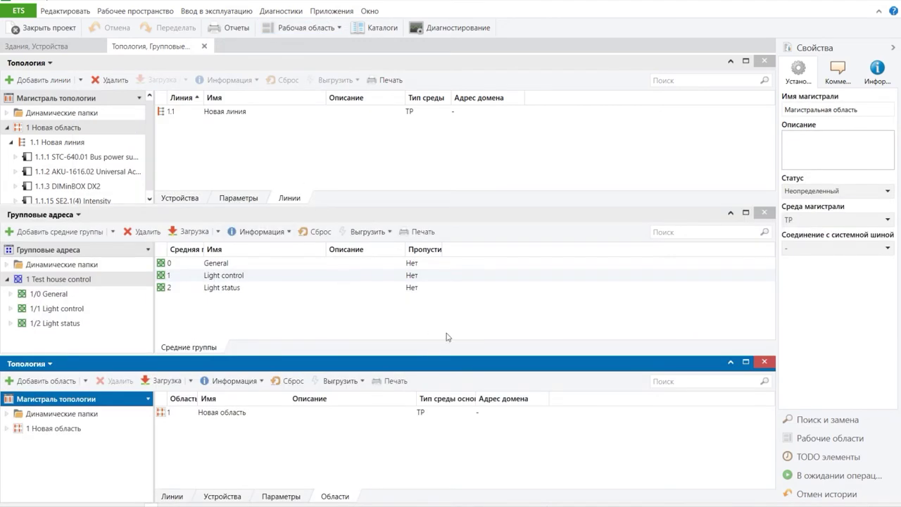
left_click(747, 361)
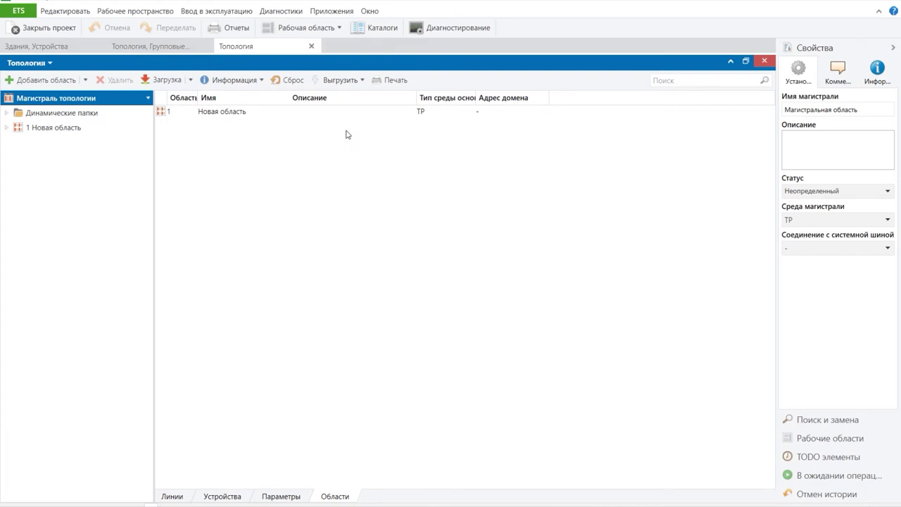
- Open a new Корень проекта (Project root) panel and maximize it
left_click(322, 29)
mouse_move(279, 90)
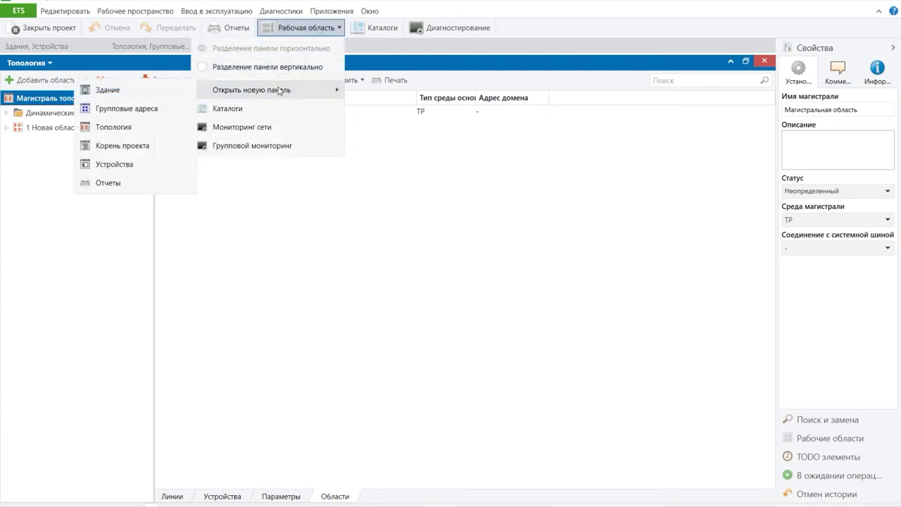
left_click(128, 150)
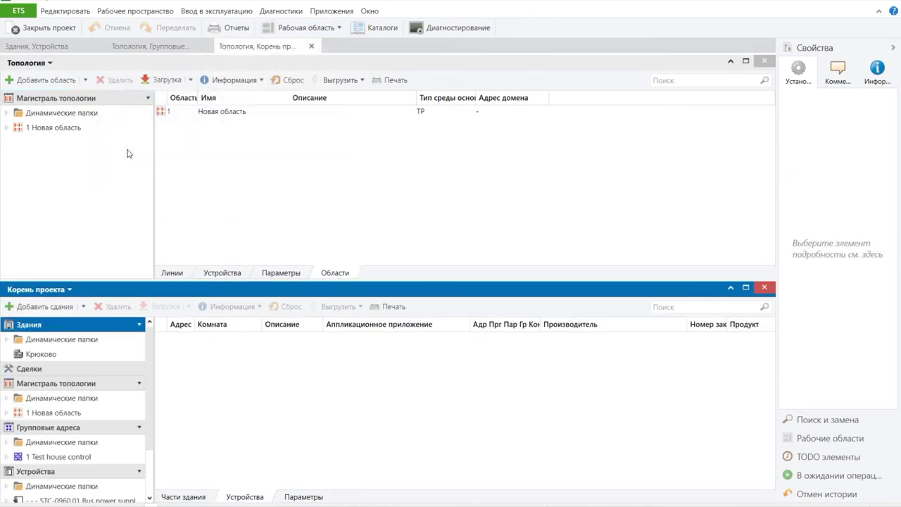
left_click(746, 288)
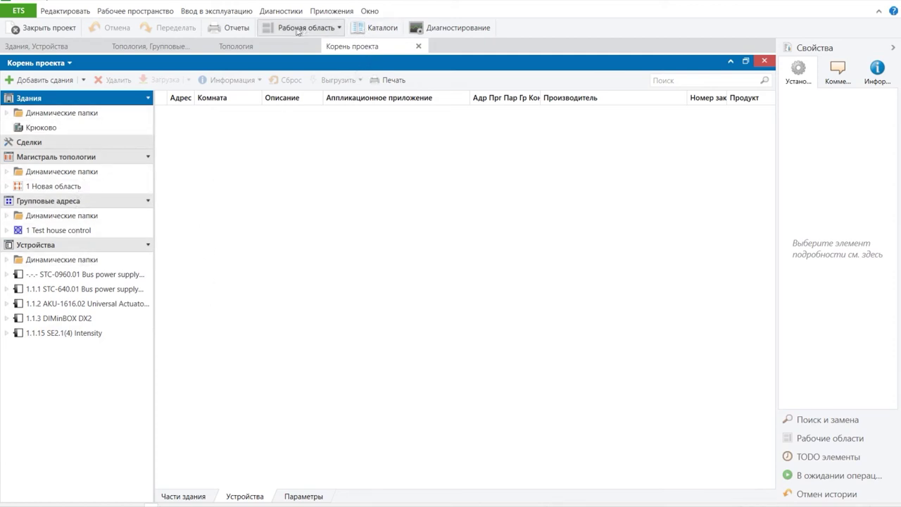
- Open a new Отчеты (Reports) panel in the workspace and maximize it
left_click(281, 30)
mouse_move(252, 89)
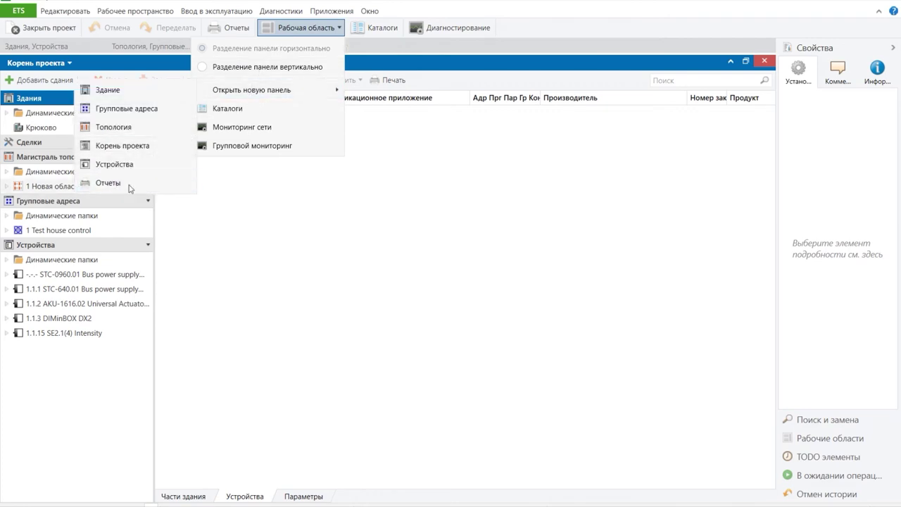
left_click(128, 183)
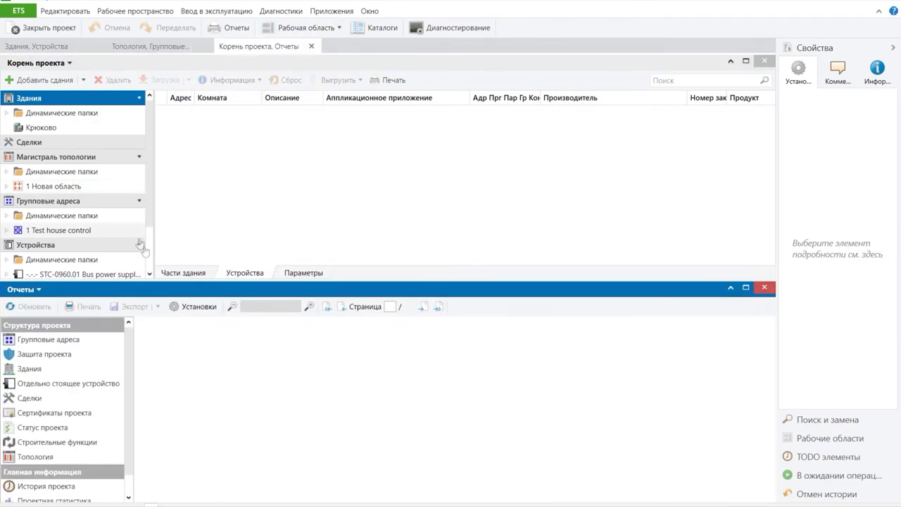
left_click(745, 287)
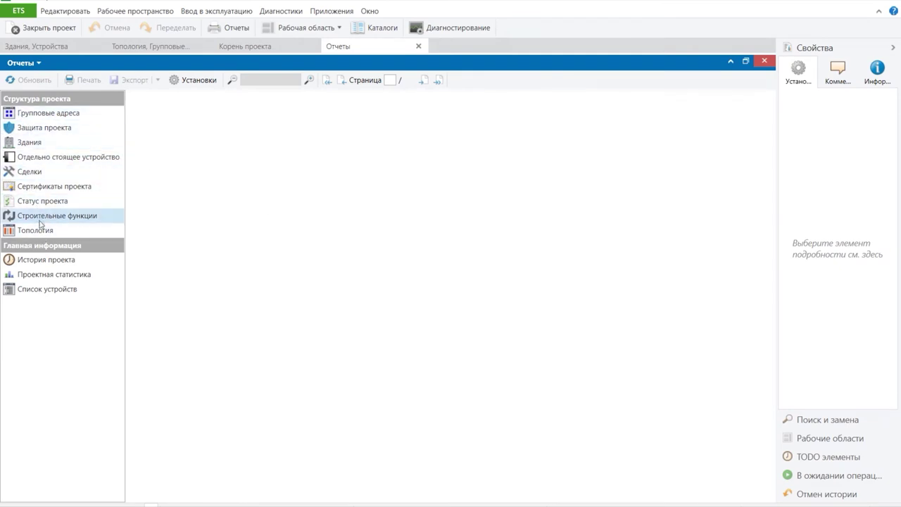
- Generate the Проектная статистика (Project statistics) report, review its pages and check the available export formats
left_click(47, 276)
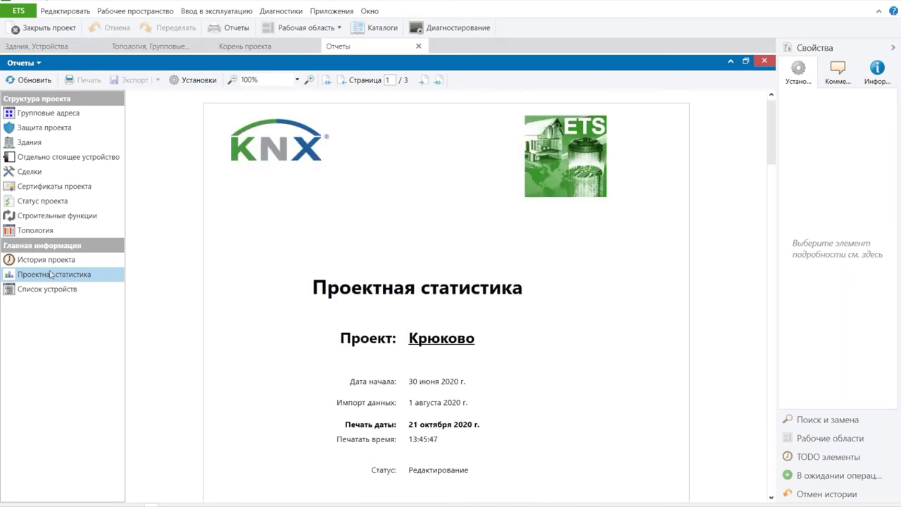
scroll(433, 250, "down", 10)
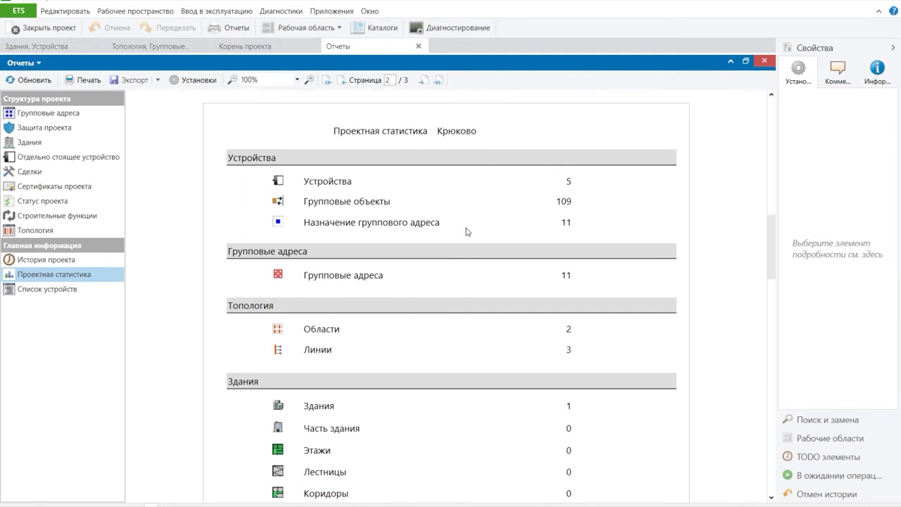
scroll(574, 249, "down", 3)
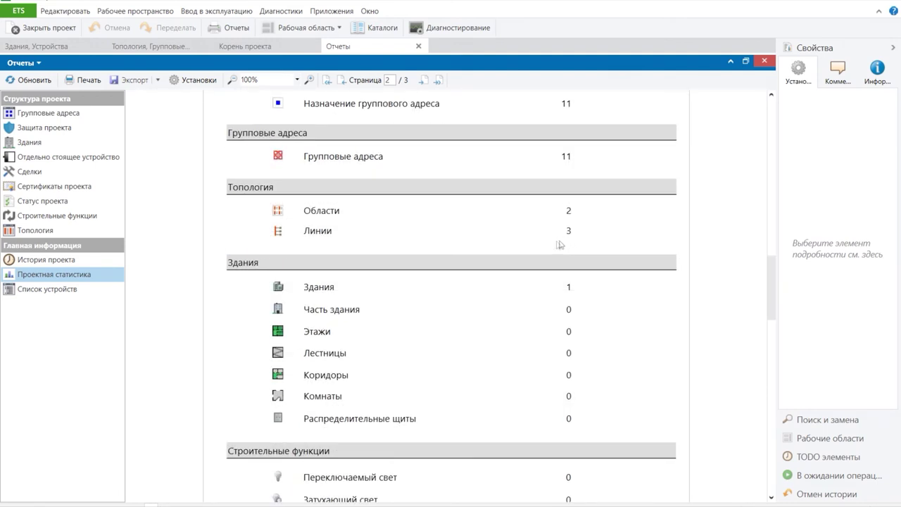
scroll(505, 240, "down", 5)
scroll(499, 240, "up", 15)
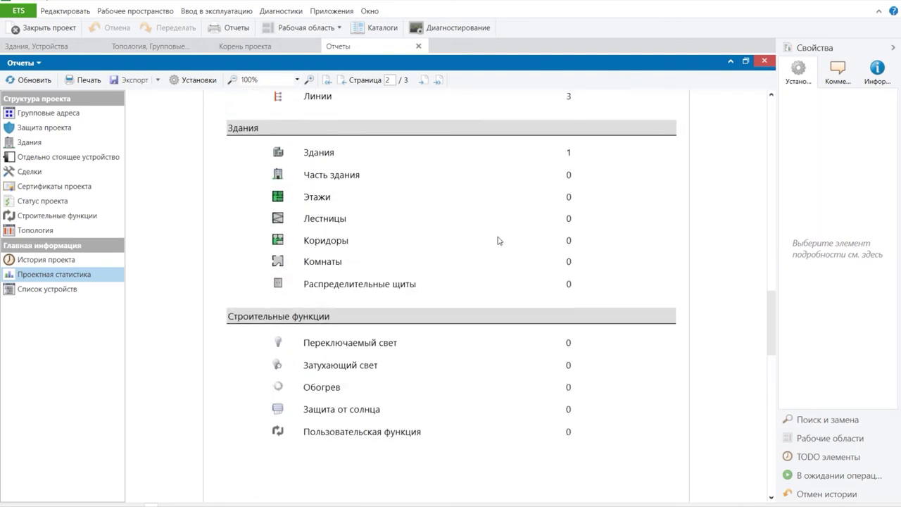
scroll(353, 209, "up", 5)
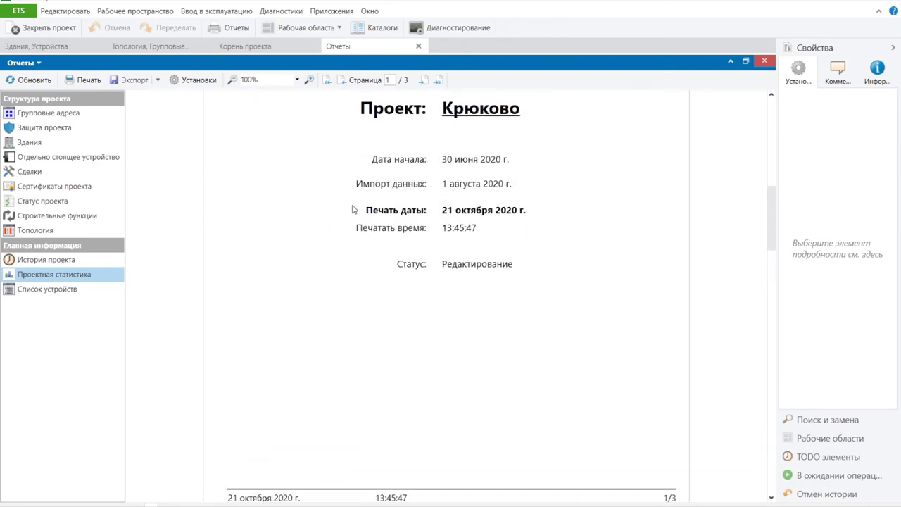
scroll(355, 212, "up", 4)
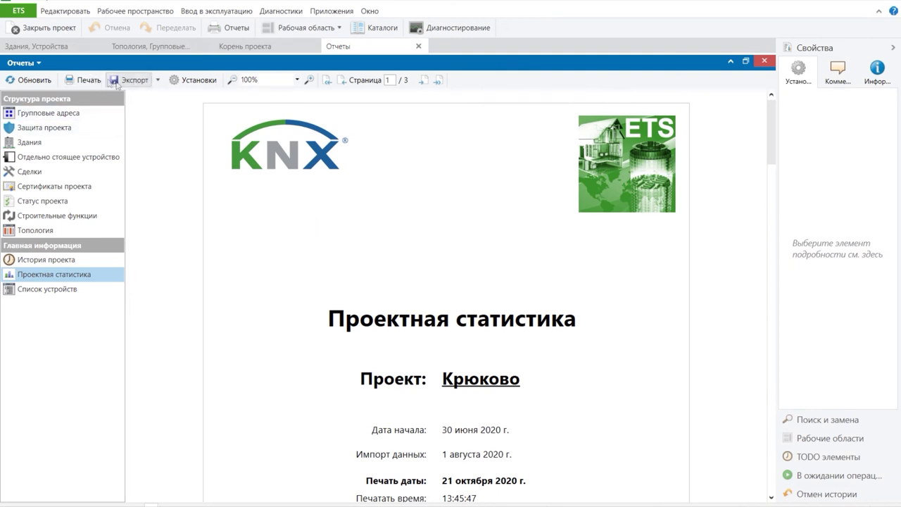
left_click(158, 80)
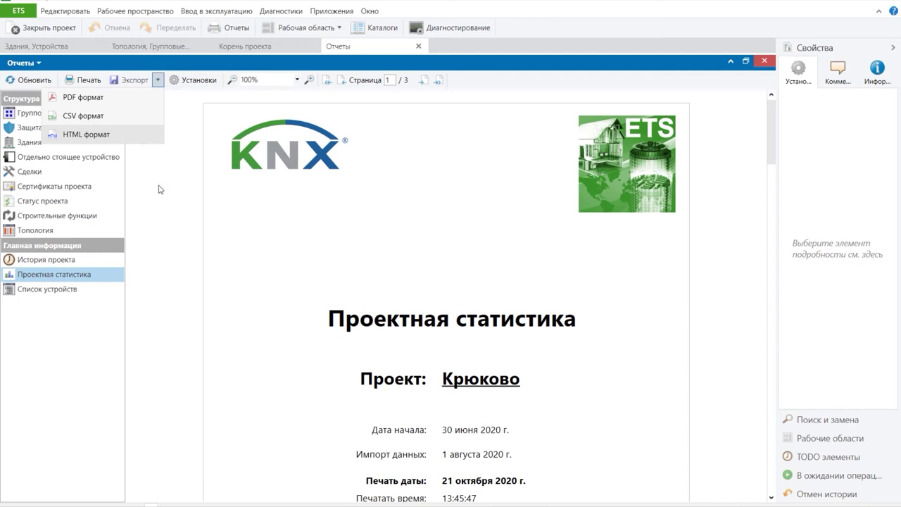
left_click(279, 197)
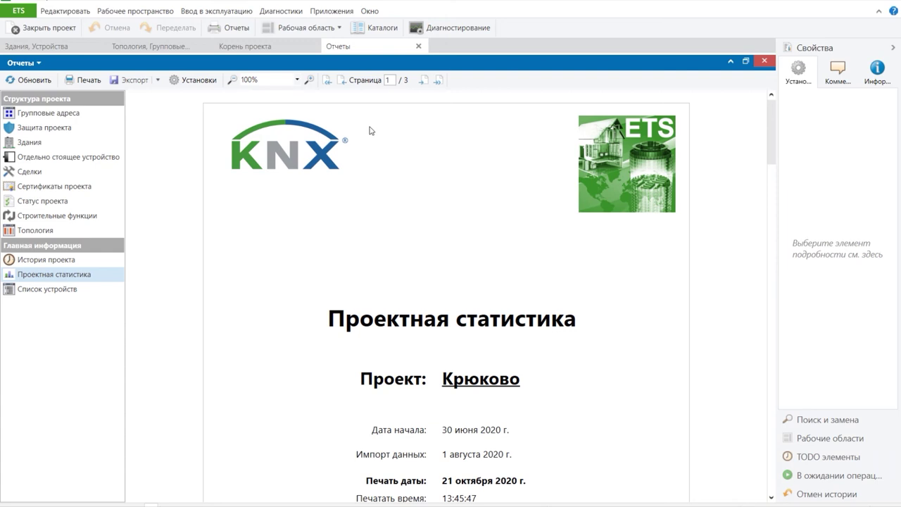
- Close the Отчеты (Reports) and Корень проекта (Project root) panels
left_click(419, 46)
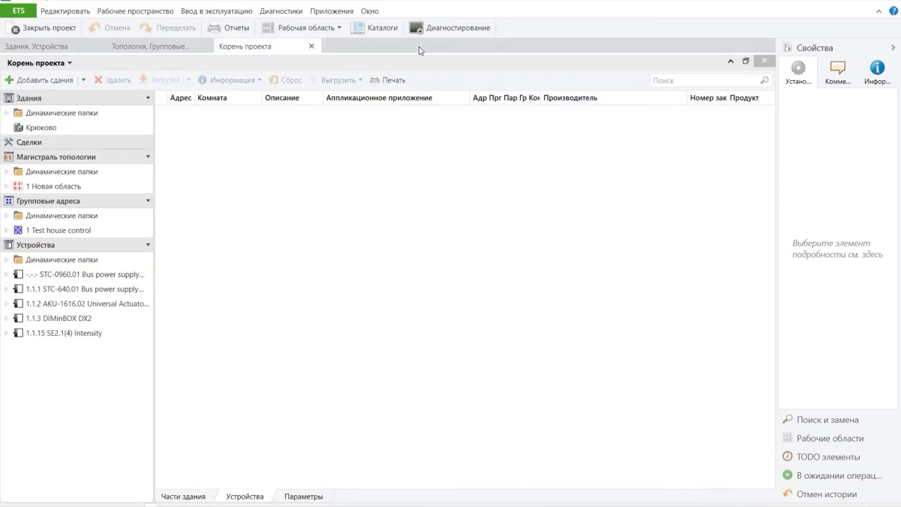
left_click(312, 47)
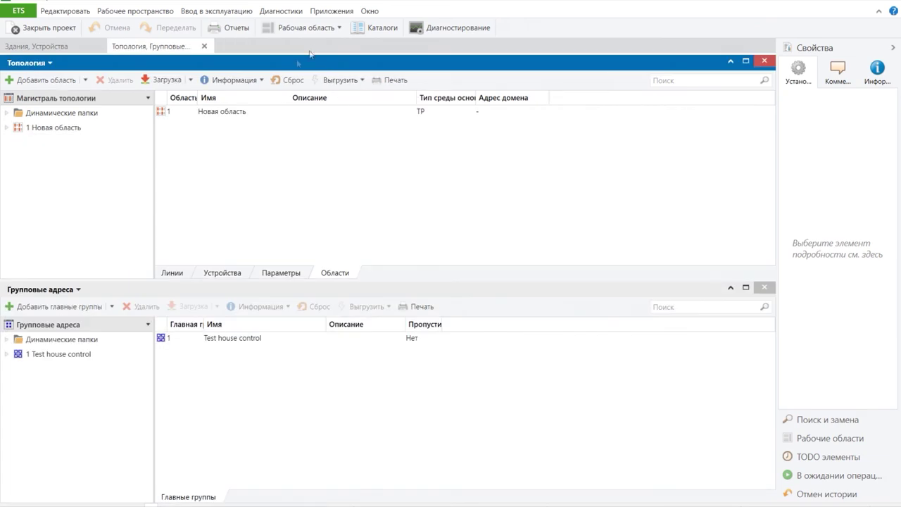